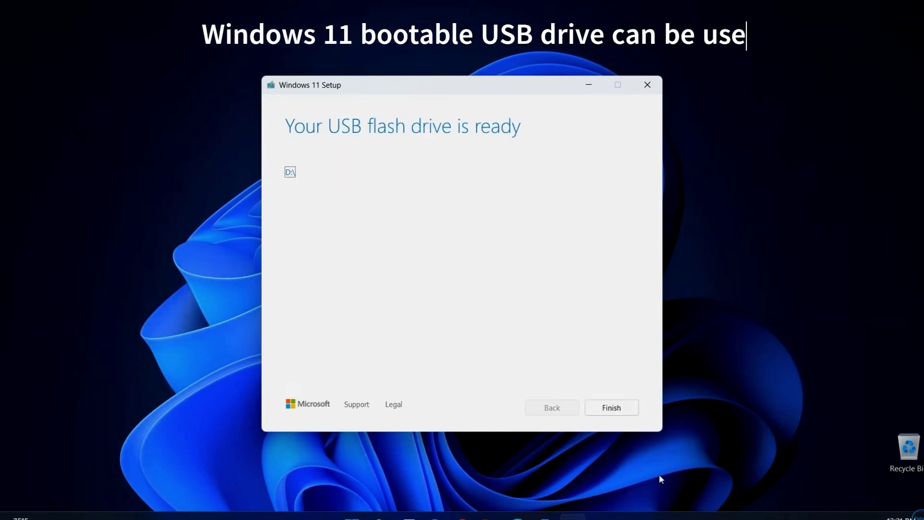
# - Close Windows 11 Setup from the 'Your USB flash drive is ready' page
pyautogui.click(611, 407)
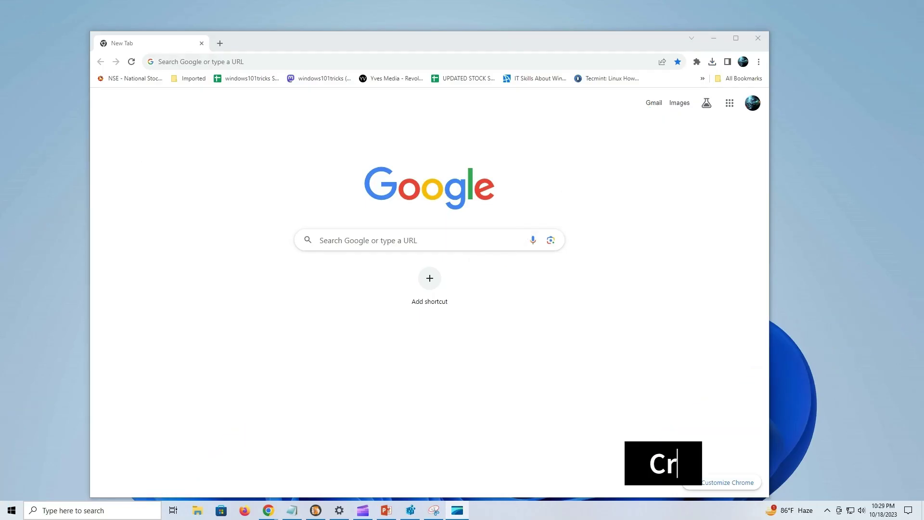
# - Search Google for 'windows 11 download' and open Microsoft's Download Windows 11 page
pyautogui.click(227, 61)
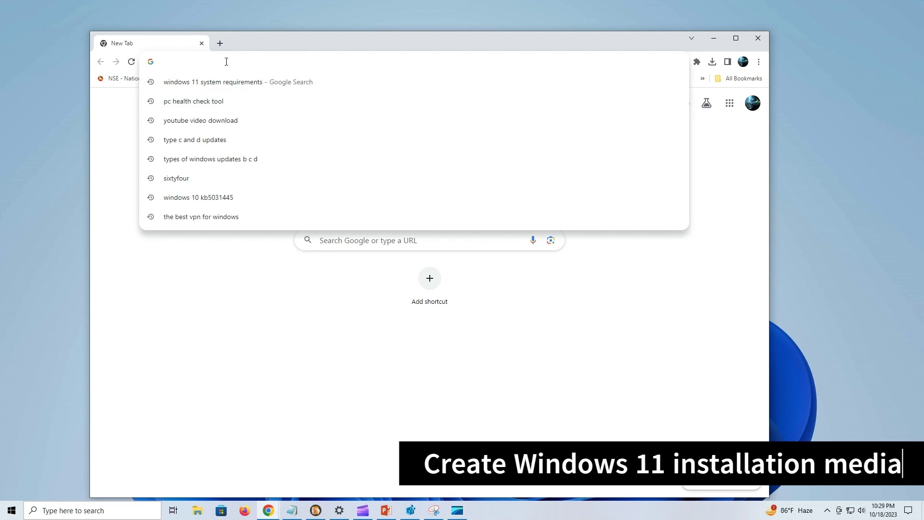
pyautogui.write('windows 1')
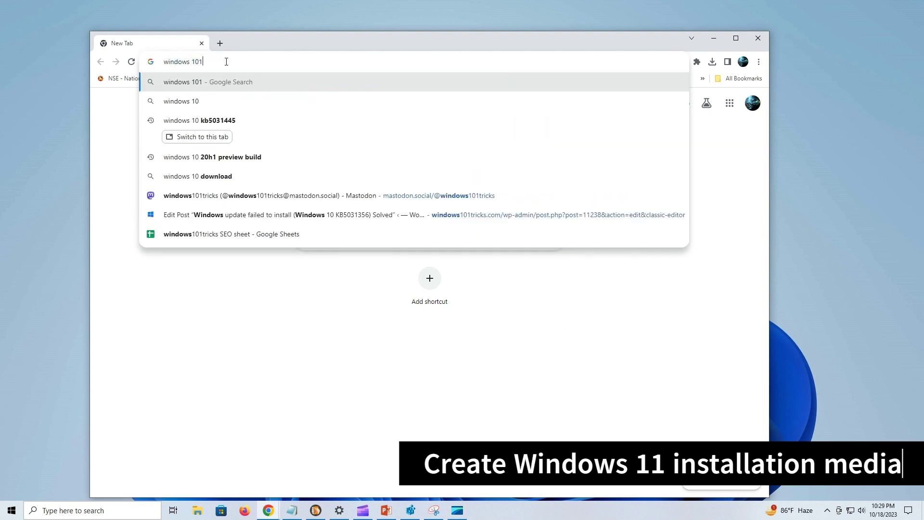
pyautogui.write('1 down')
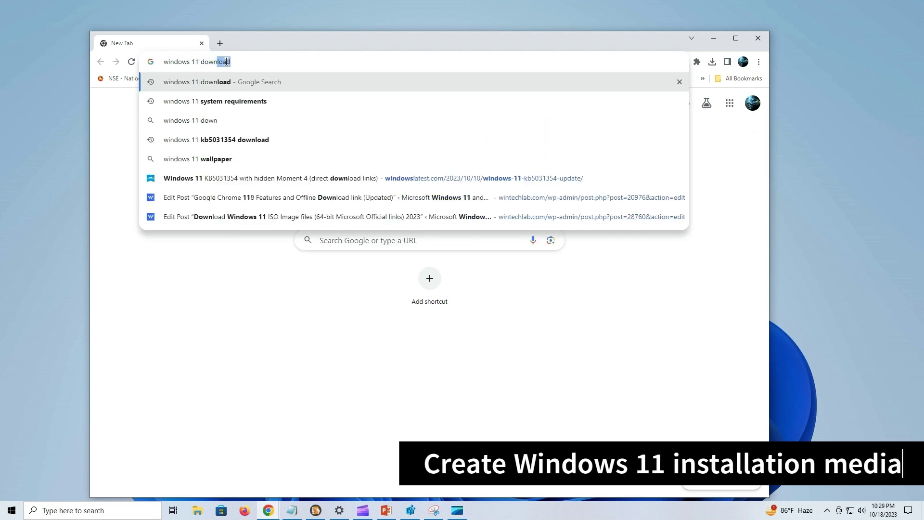
pyautogui.press('Return')
pyautogui.click(222, 189)
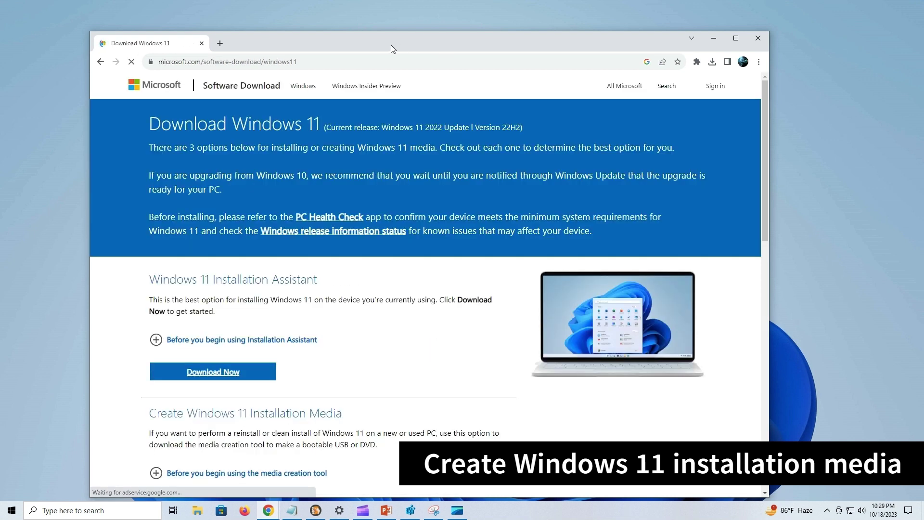
# - Download the media creation tool from the Create Windows 11 Installation Media section
pyautogui.moveTo(391, 45); pyautogui.dragTo(431, 25)
pyautogui.scroll(-4, 342, 262)
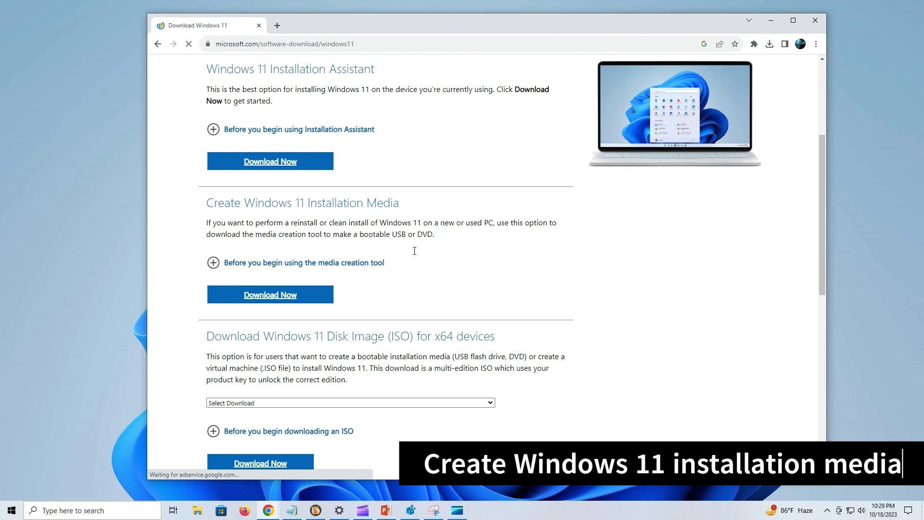
pyautogui.click(287, 300)
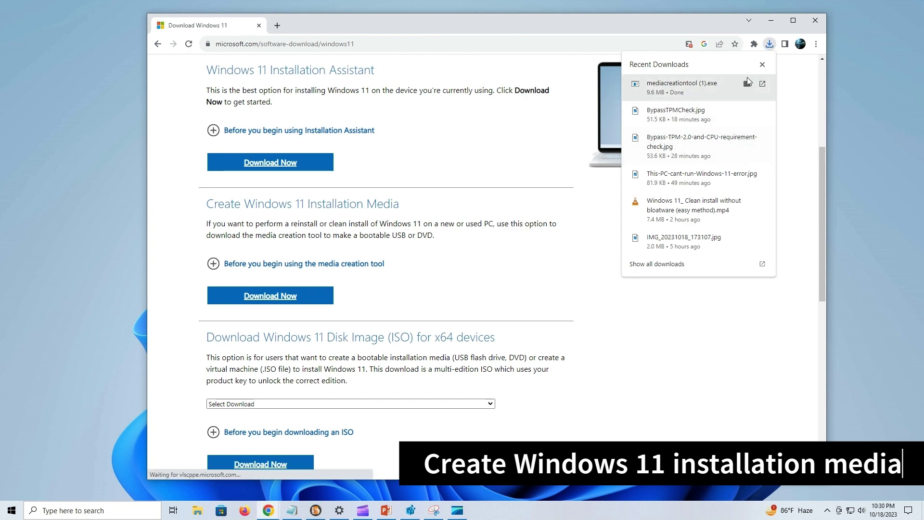
# - Run mediacreationtool from the Downloads\New folder as administrator
pyautogui.click(747, 84)
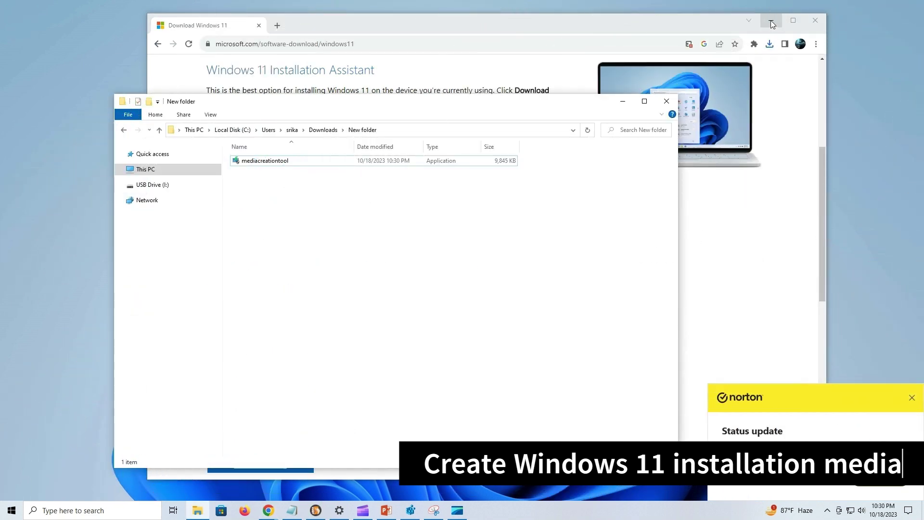
pyautogui.click(770, 20)
pyautogui.moveTo(376, 110); pyautogui.dragTo(449, 77)
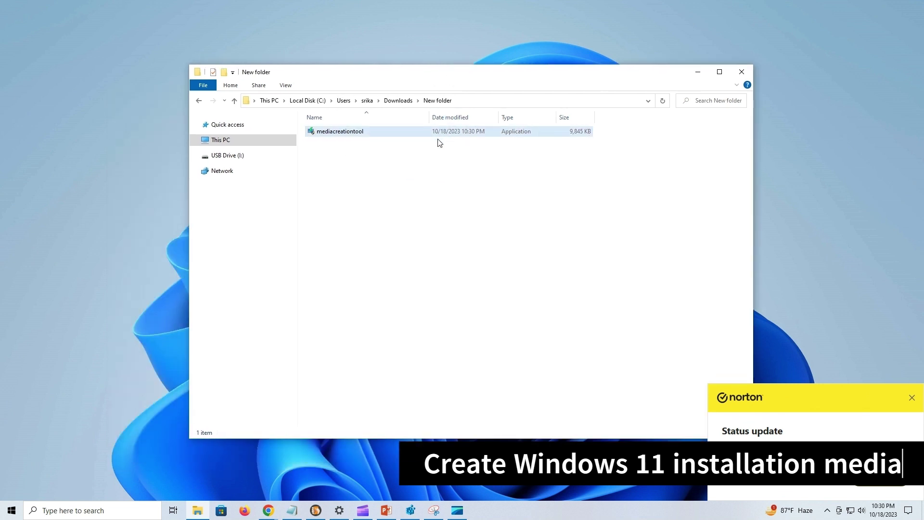
pyautogui.rightClick(363, 133)
pyautogui.click(404, 148)
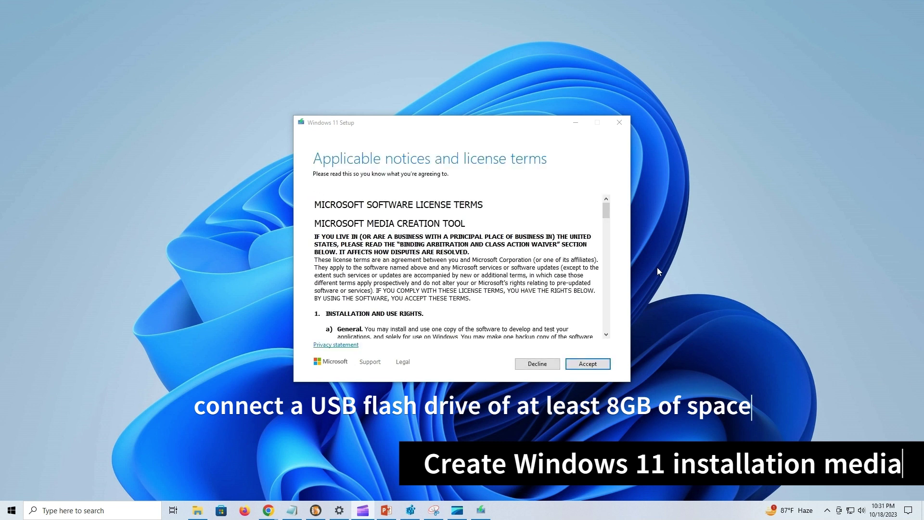
# - Accept the license terms, keeping English (United States), Windows 11 and the recommended options
pyautogui.click(586, 364)
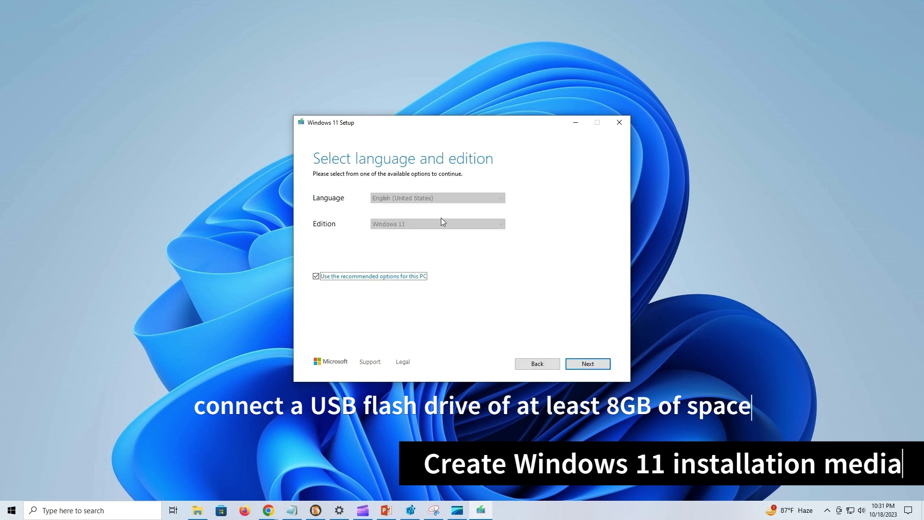
pyautogui.click(316, 276)
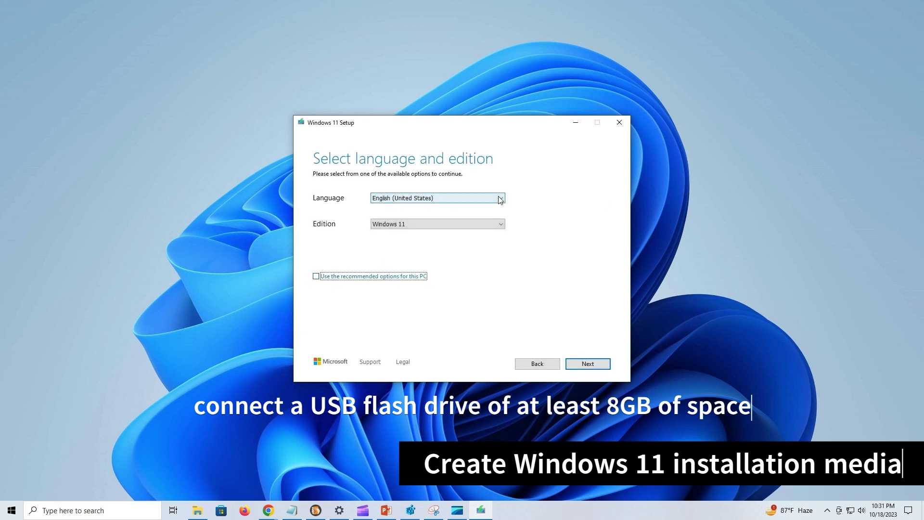
pyautogui.click(501, 198)
pyautogui.scroll(-1, 437, 261)
pyautogui.scroll(3, 433, 301)
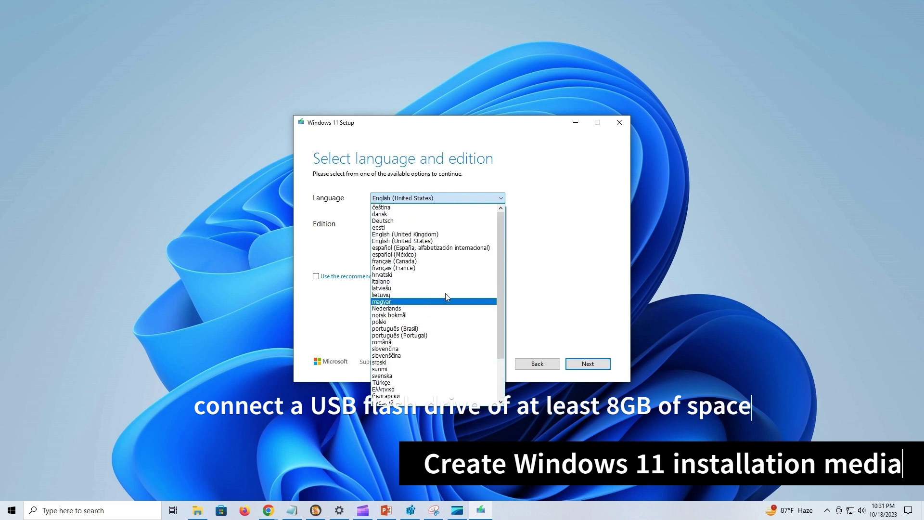
pyautogui.click(563, 231)
pyautogui.click(499, 223)
pyautogui.click(462, 233)
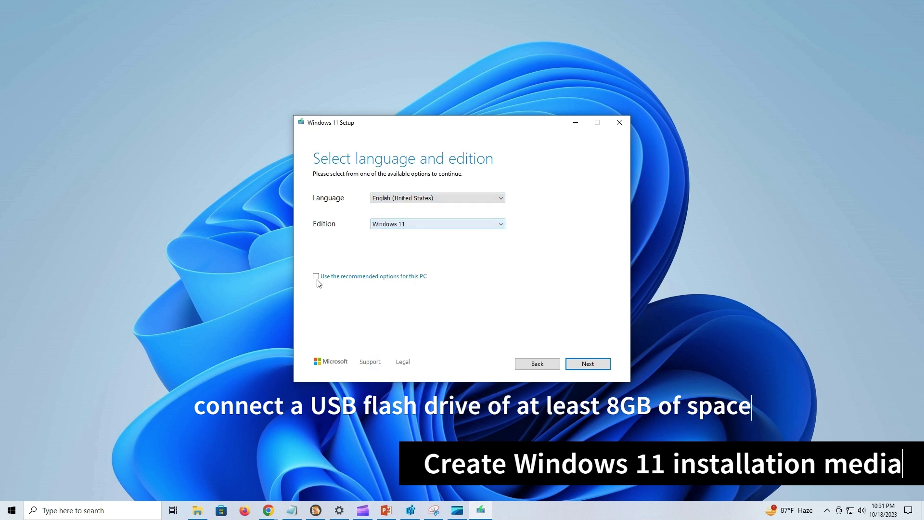
pyautogui.click(316, 276)
pyautogui.click(577, 364)
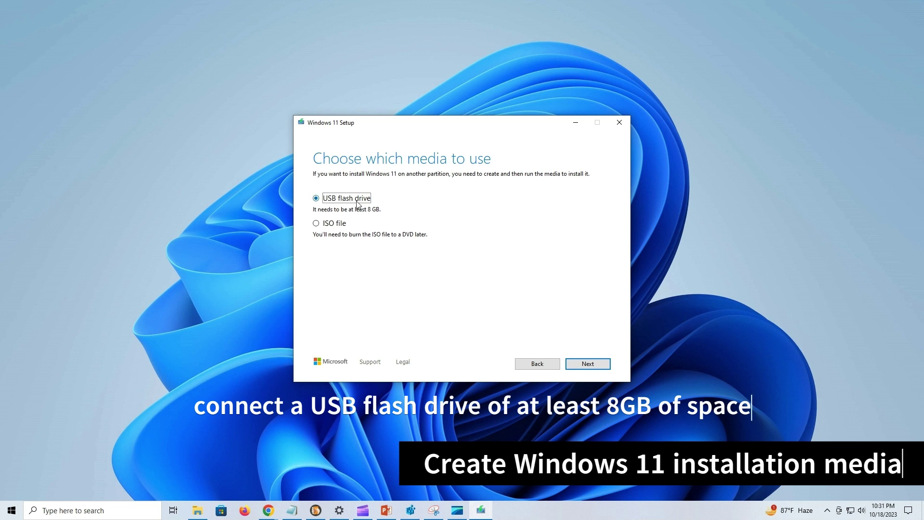
# - Choose USB flash drive media and target removable drive I: (No Label)
pyautogui.click(595, 368)
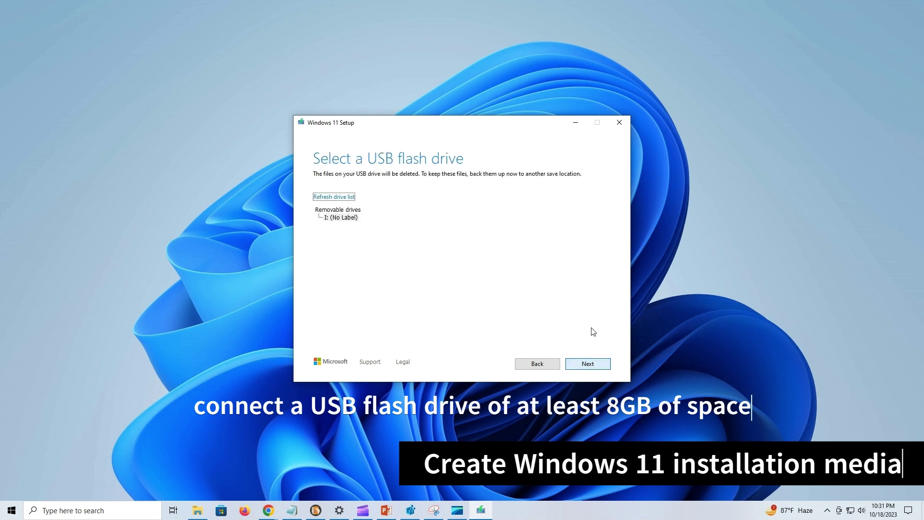
pyautogui.click(344, 218)
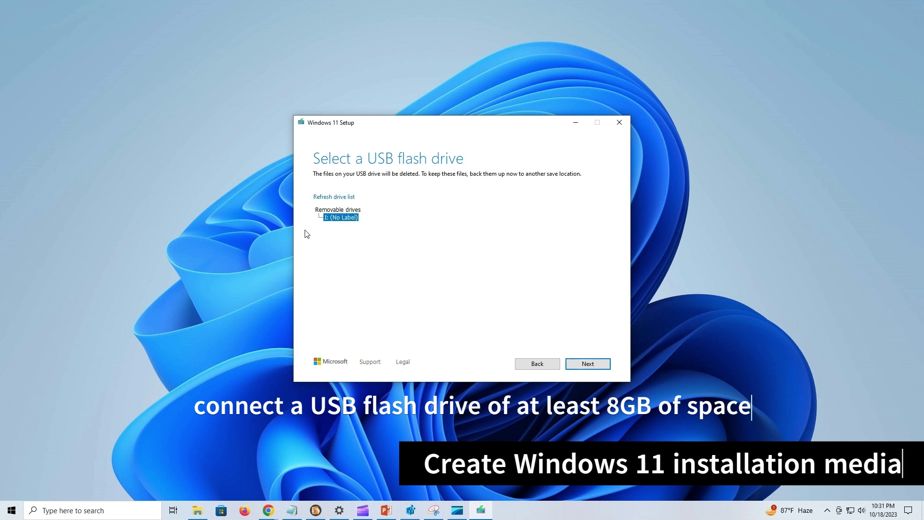
pyautogui.click(586, 367)
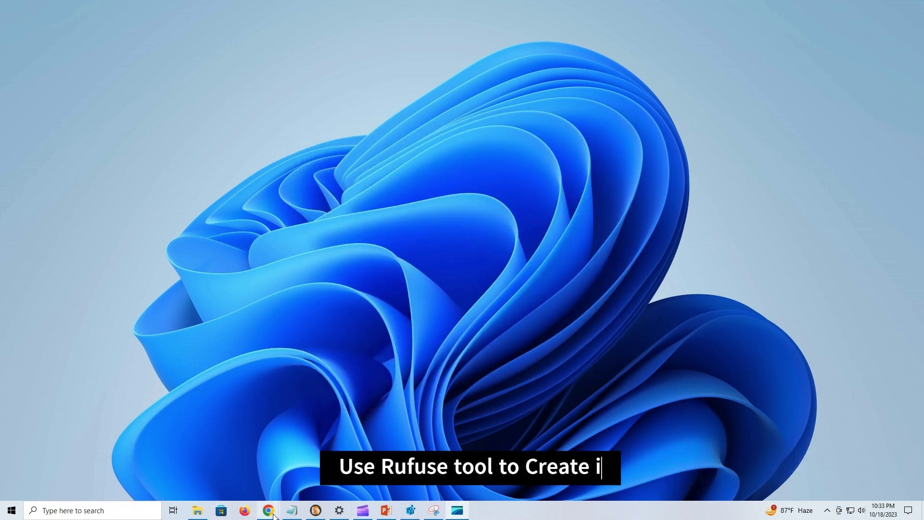
# - Search Google for 'rufus' in the browser's new tab
pyautogui.moveTo(268, 510)
pyautogui.click(382, 484)
pyautogui.click(262, 46)
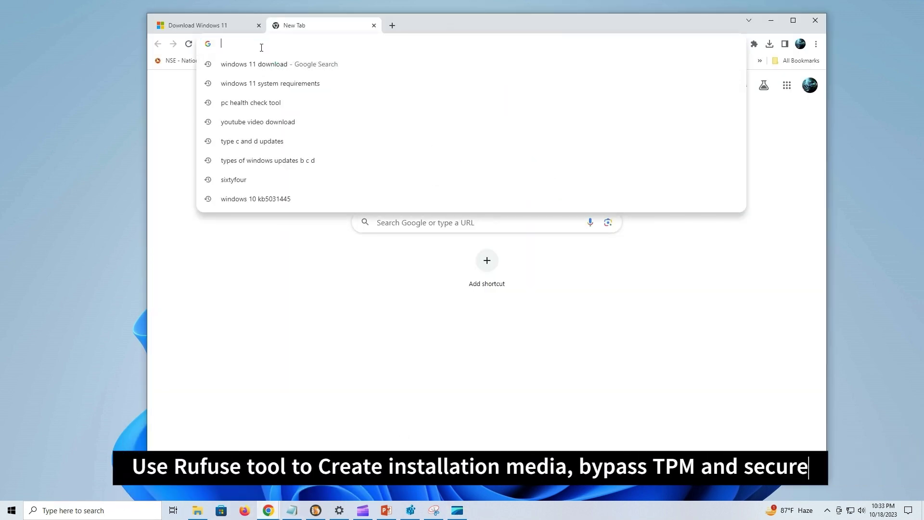
pyautogui.write('rufus')
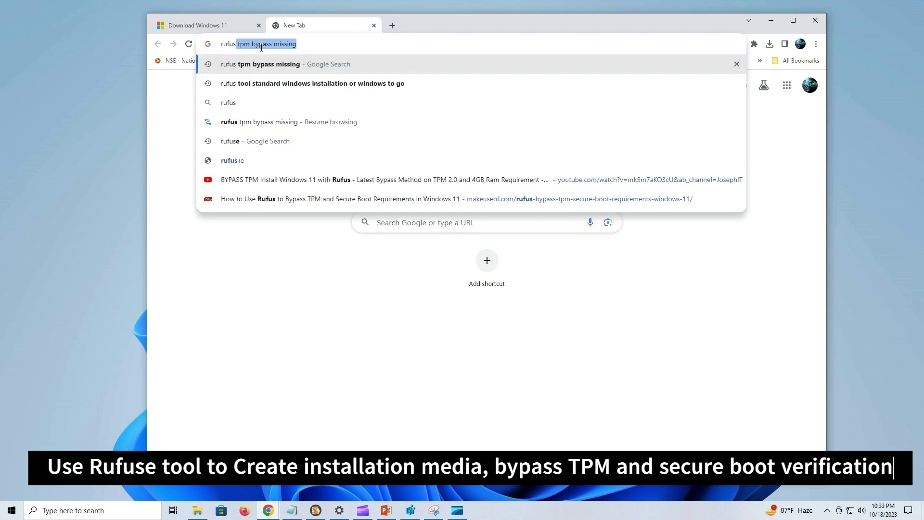
pyautogui.press('Delete')
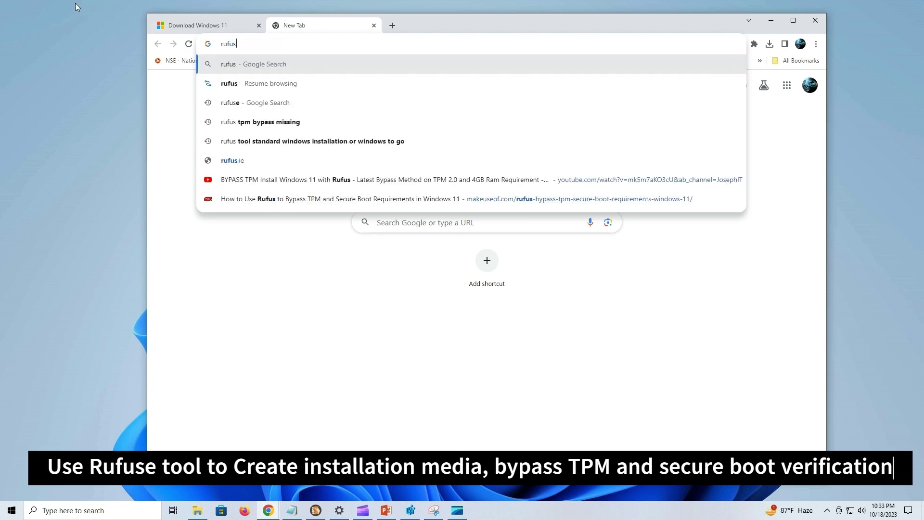
pyautogui.press('Return')
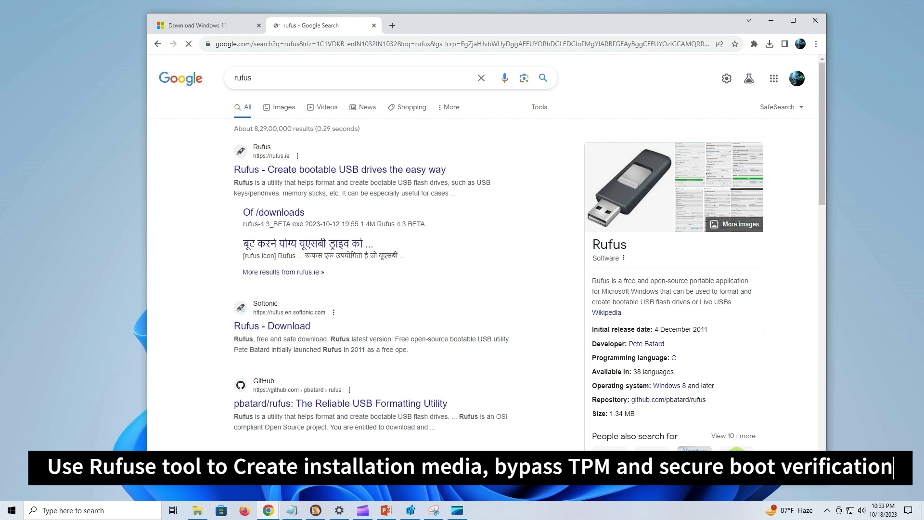
# - Download rufus-4.2.exe from the official rufus.ie website
pyautogui.click(312, 175)
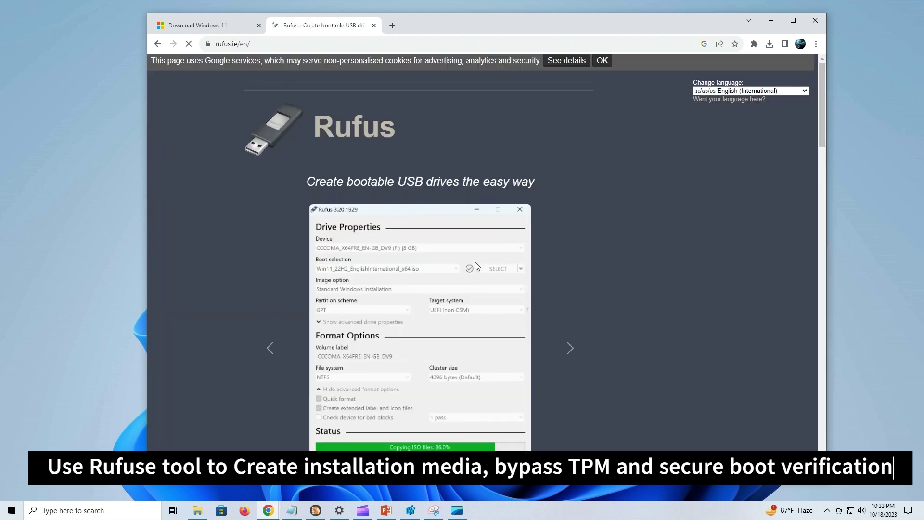
pyautogui.scroll(-7, 426, 308)
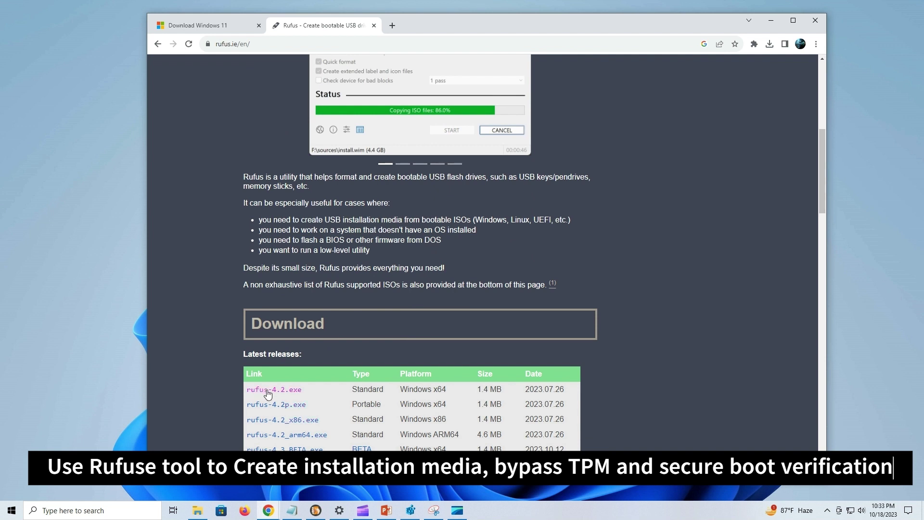
pyautogui.click(268, 391)
# - Run the downloaded Rufus program from Chrome's recent downloads list
pyautogui.click(769, 44)
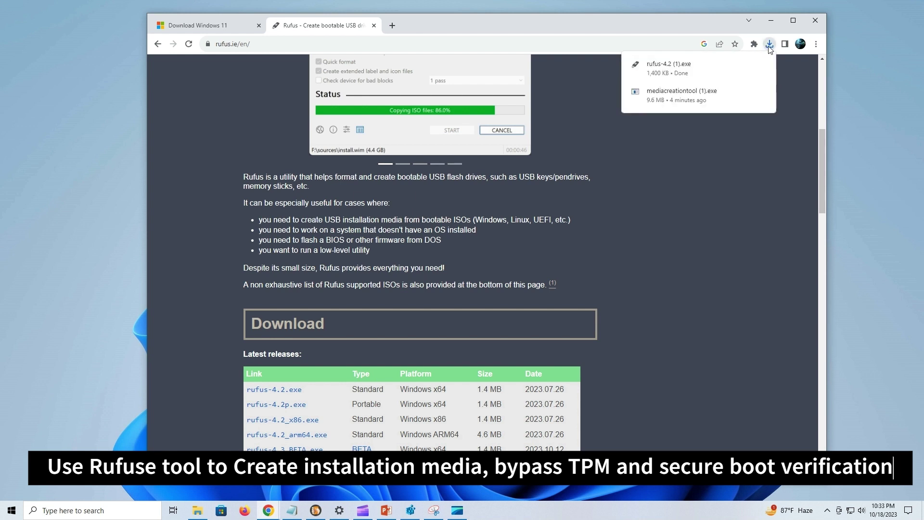
pyautogui.rightClick(674, 70)
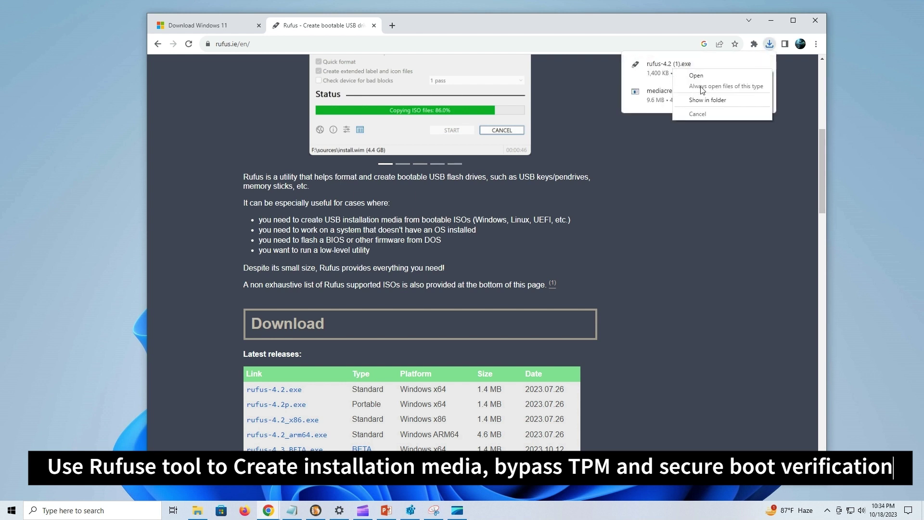
pyautogui.click(696, 76)
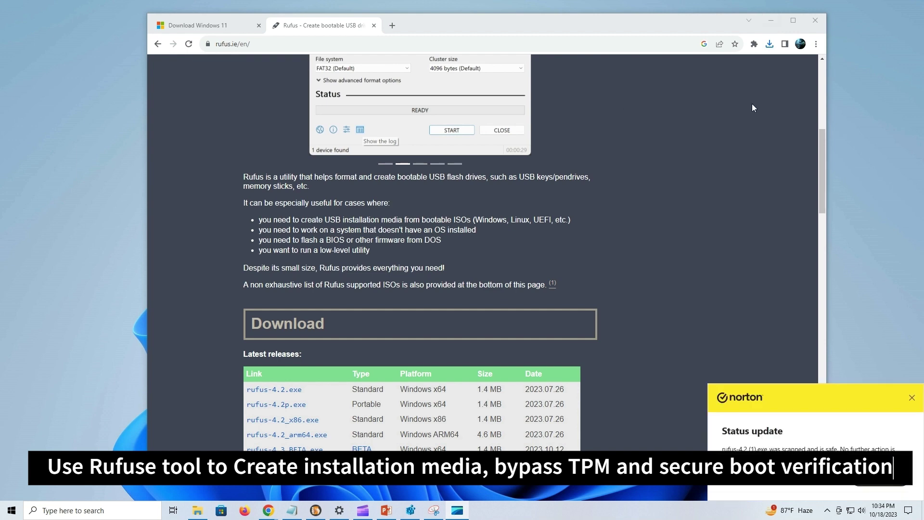
pyautogui.click(770, 21)
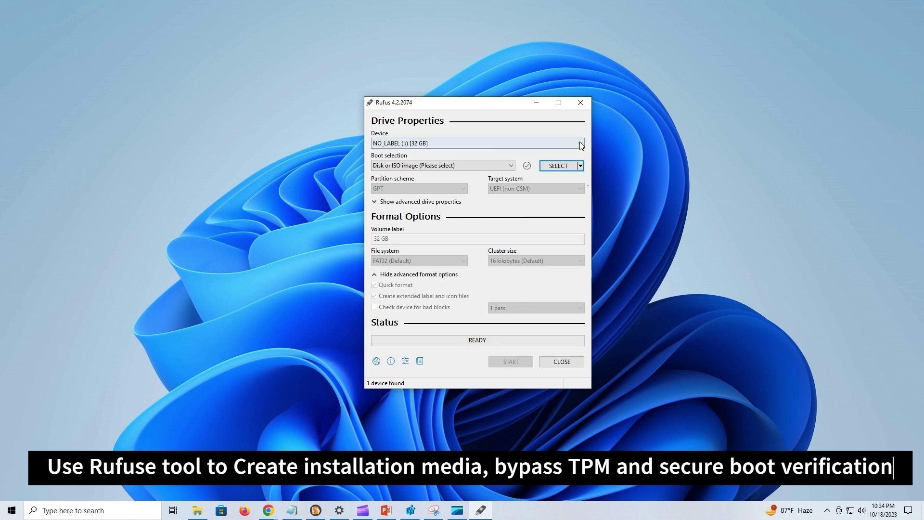
# - Set the device to 32 GB NO_LABEL (I:) with Disk or ISO image boot selection
pyautogui.click(402, 144)
pyautogui.click(403, 152)
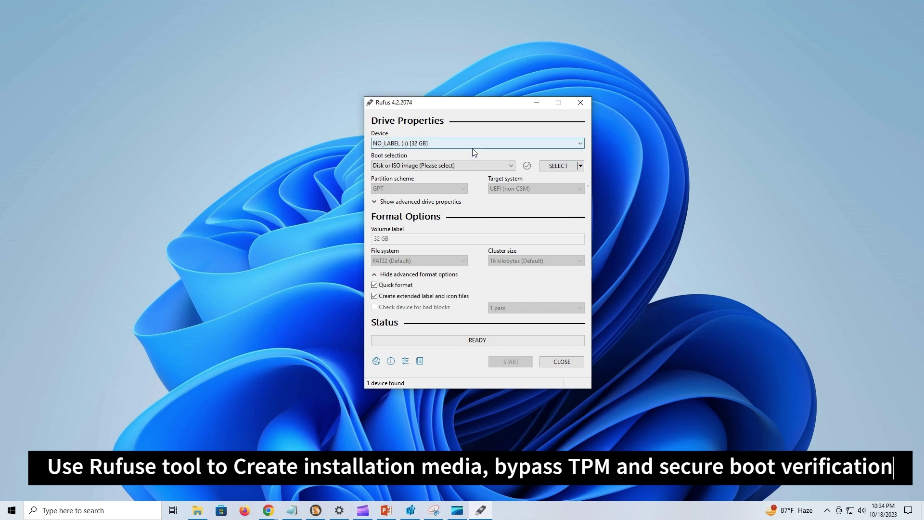
pyautogui.click(509, 166)
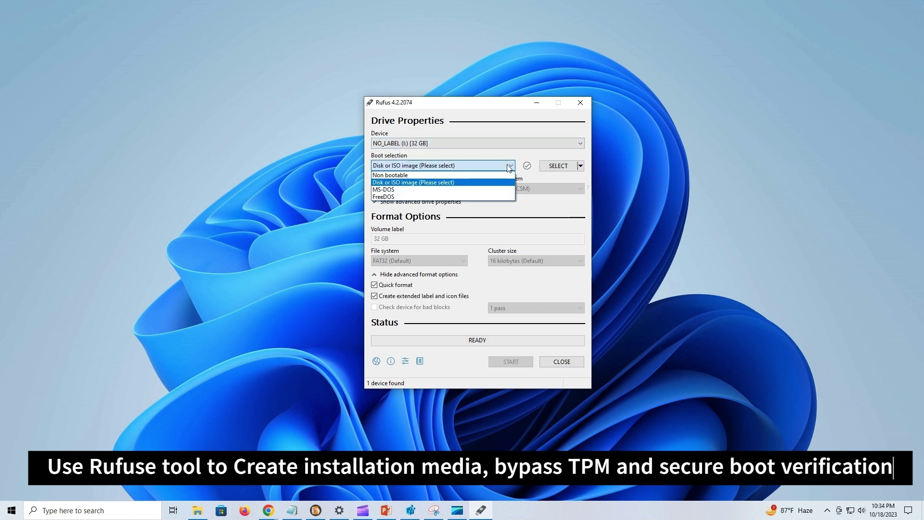
pyautogui.click(405, 183)
pyautogui.click(580, 166)
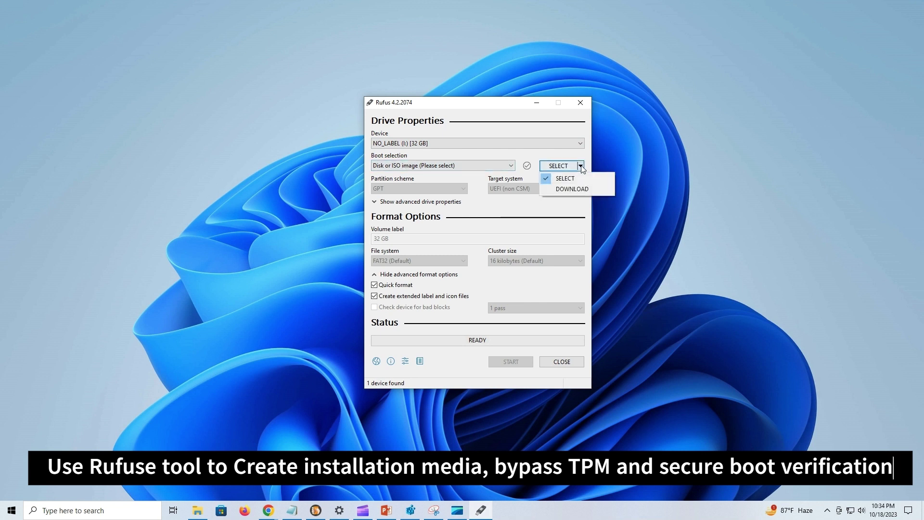
pyautogui.click(563, 178)
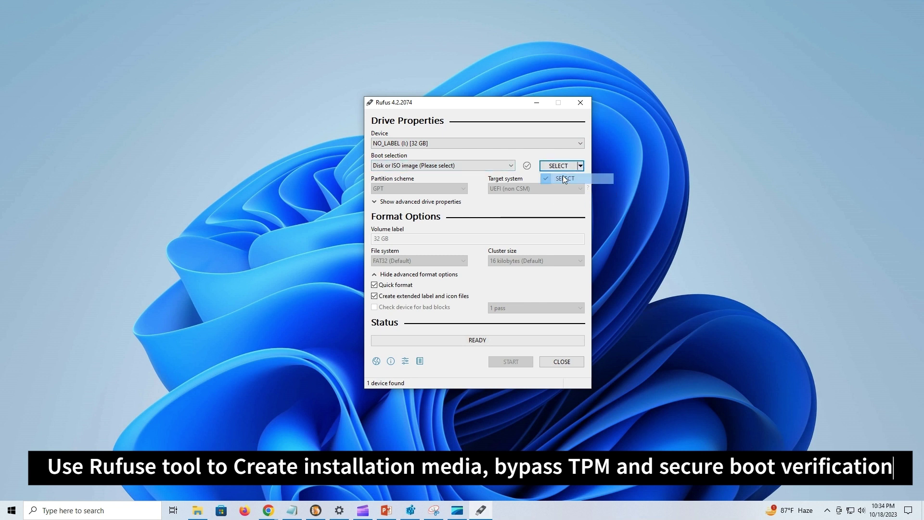
# - Load Win11_22H2_English_x64v1.iso from Downloads and keep Standard Windows installation
pyautogui.click(559, 166)
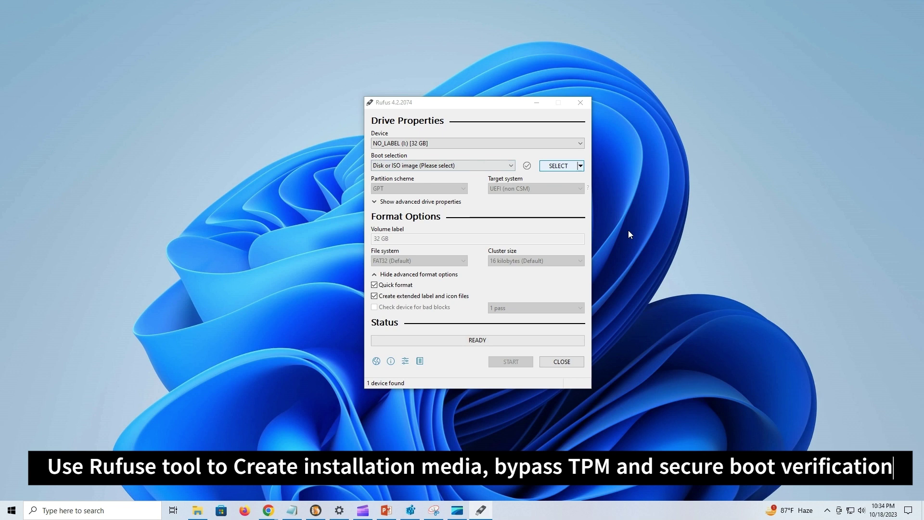
pyautogui.scroll(-3, 530, 260)
pyautogui.scroll(2, 498, 231)
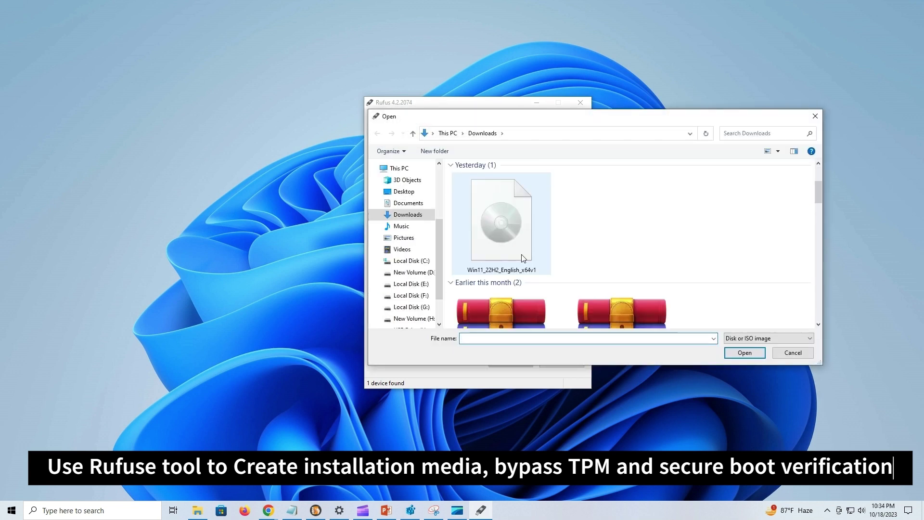
pyautogui.click(501, 226)
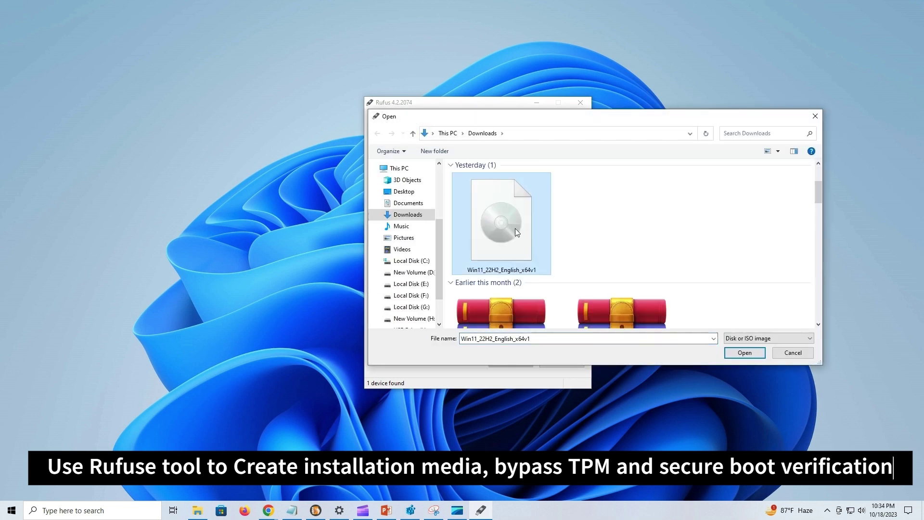
pyautogui.click(741, 352)
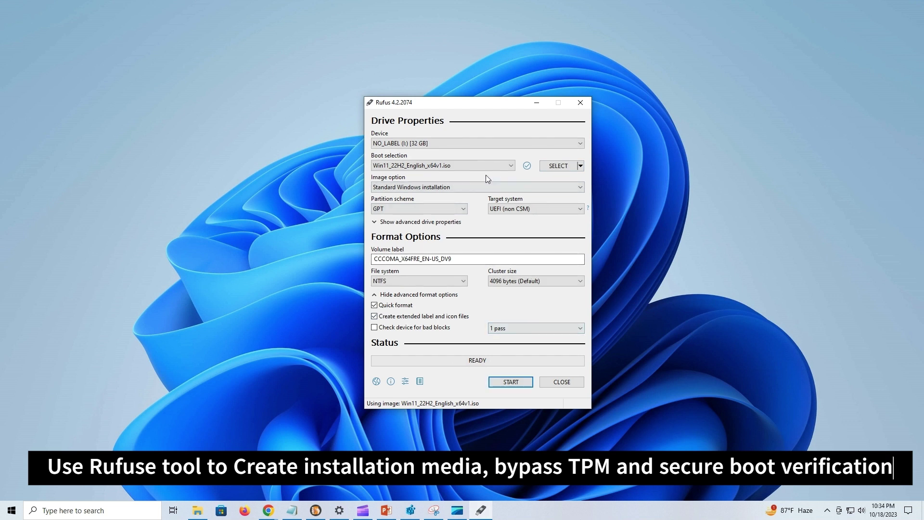
pyautogui.click(431, 189)
pyautogui.click(437, 195)
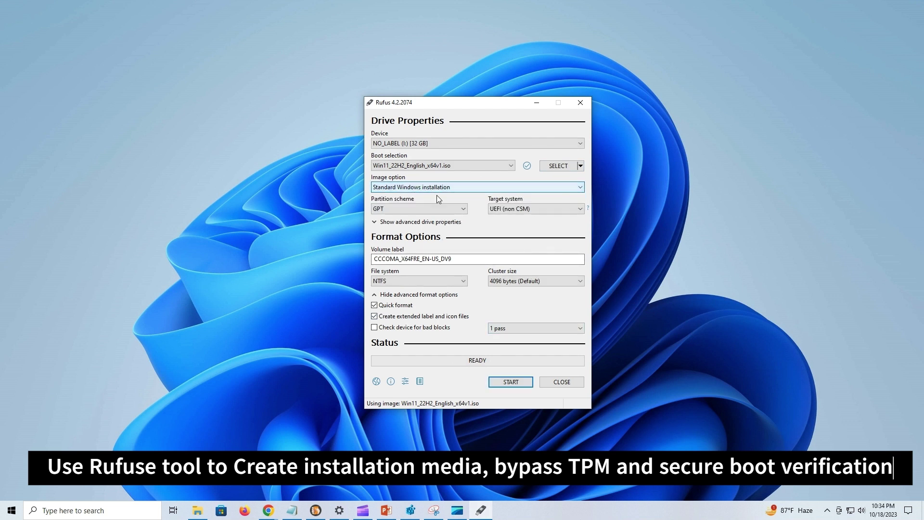
# - Start drive creation and toggle the 4GB+ RAM, Secure Boot and TPM 2.0 removal option
pyautogui.click(509, 382)
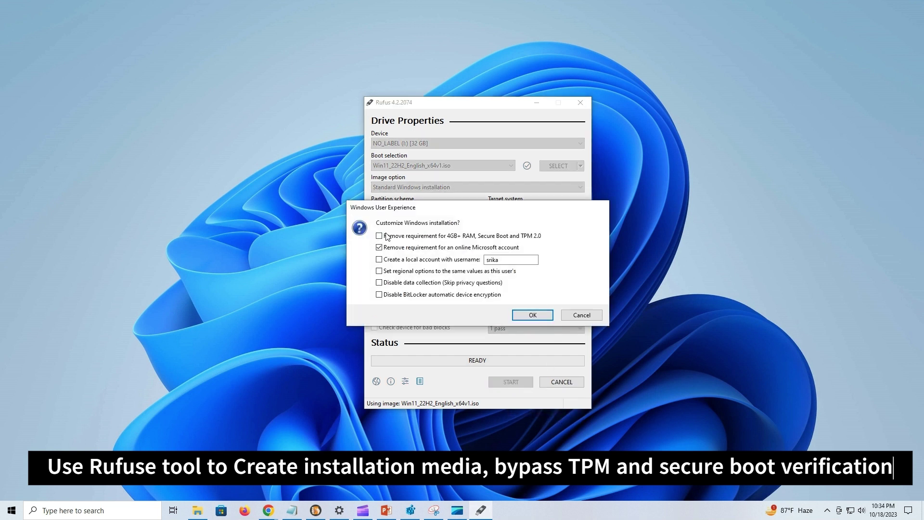
pyautogui.click(380, 235)
pyautogui.click(380, 236)
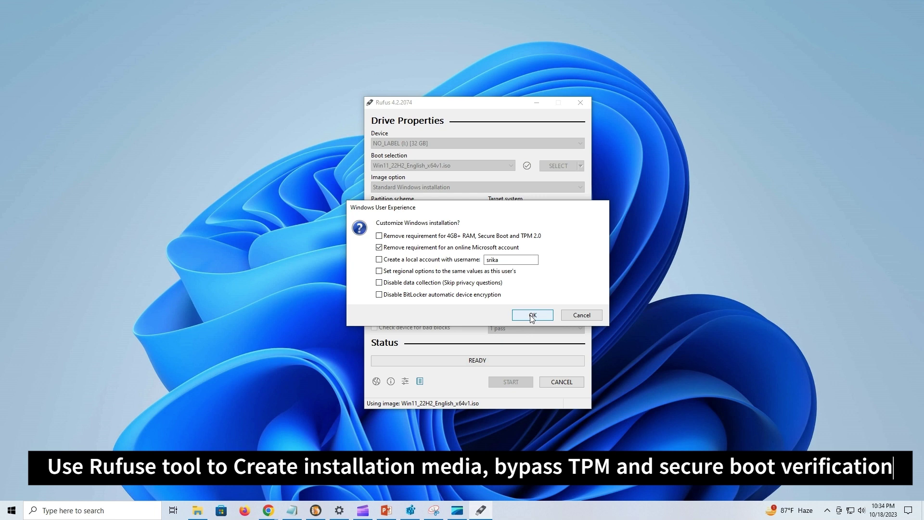